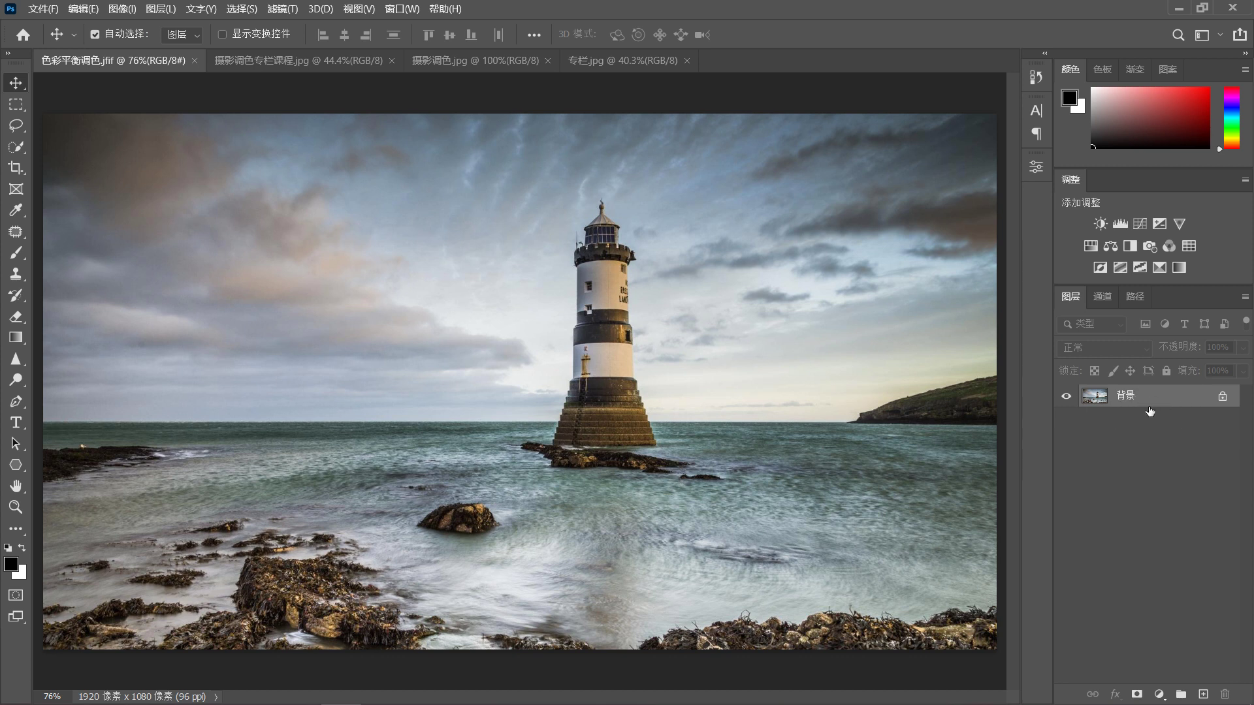
- Add a Color Balance adjustment layer with its Tone range on Midtones
left_click(1111, 246)
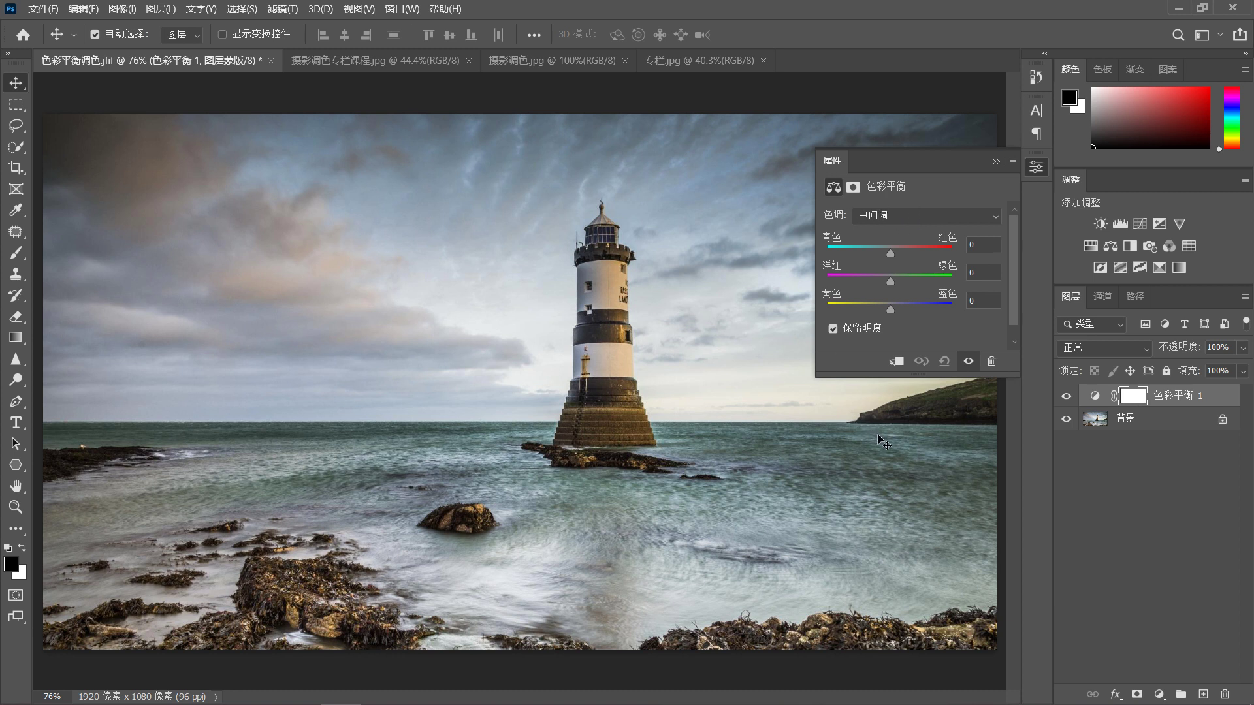
left_click(883, 215)
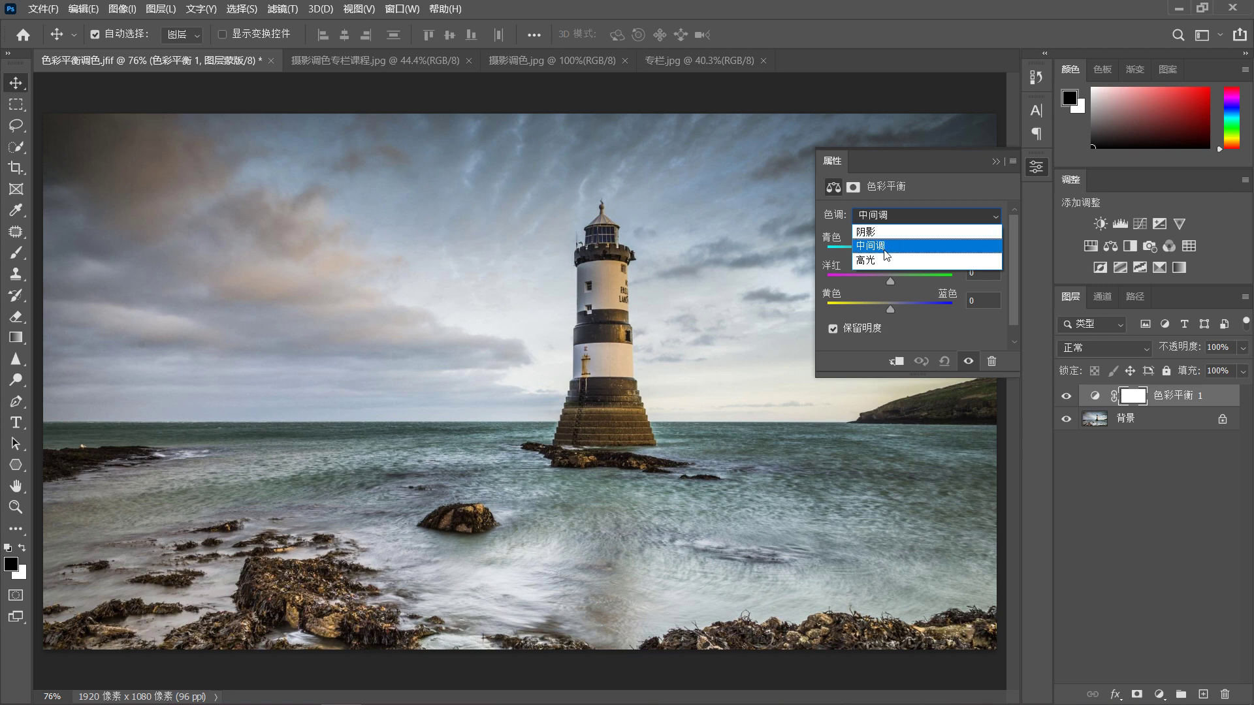
left_click(935, 164)
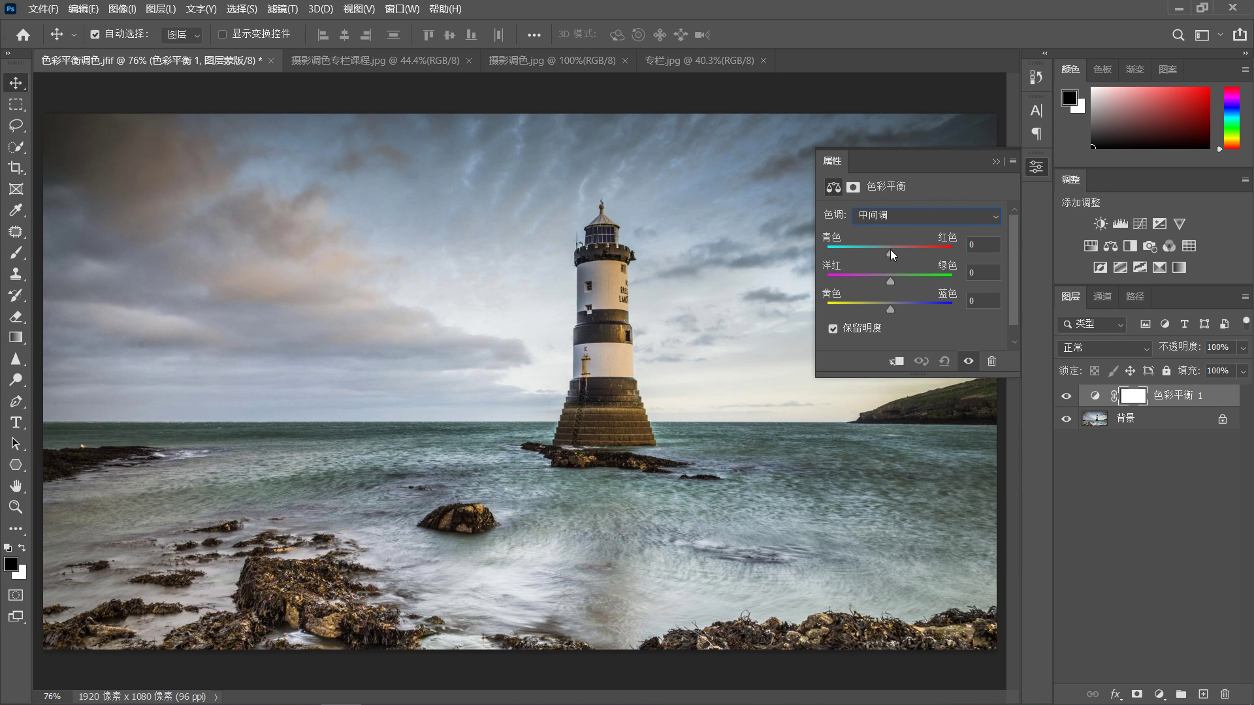
left_click_drag(891, 249, 800, 249)
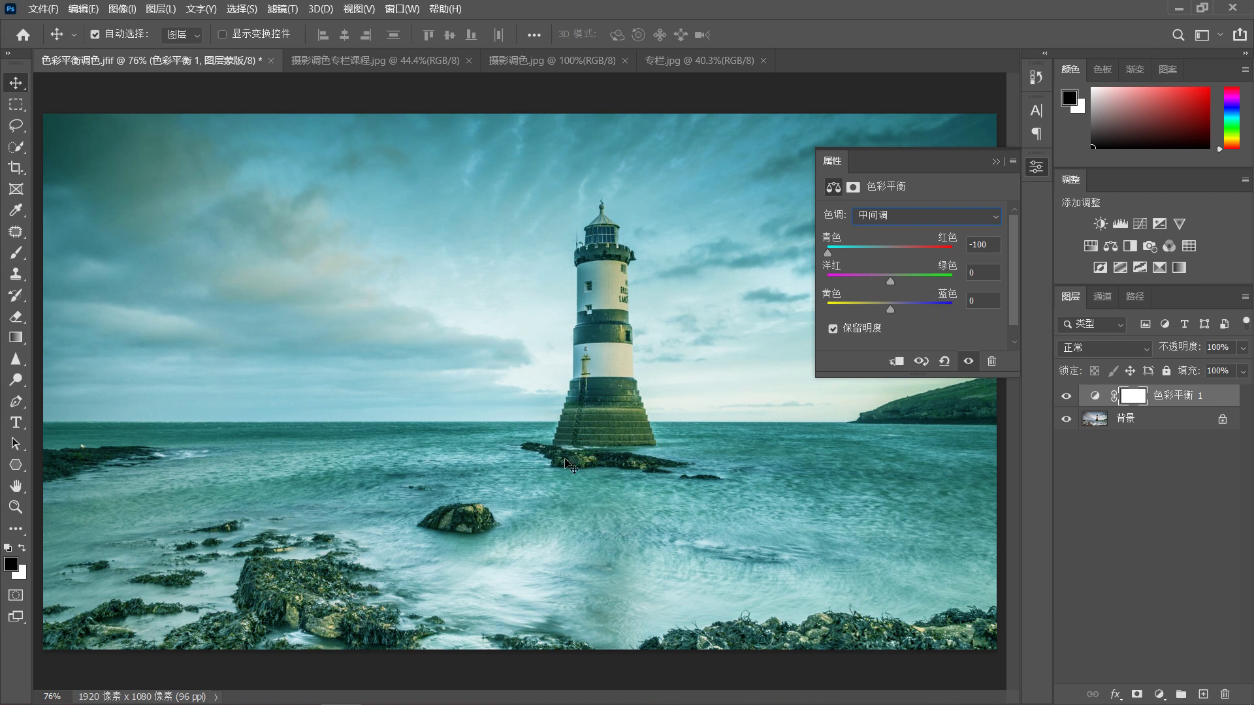
left_click(945, 363)
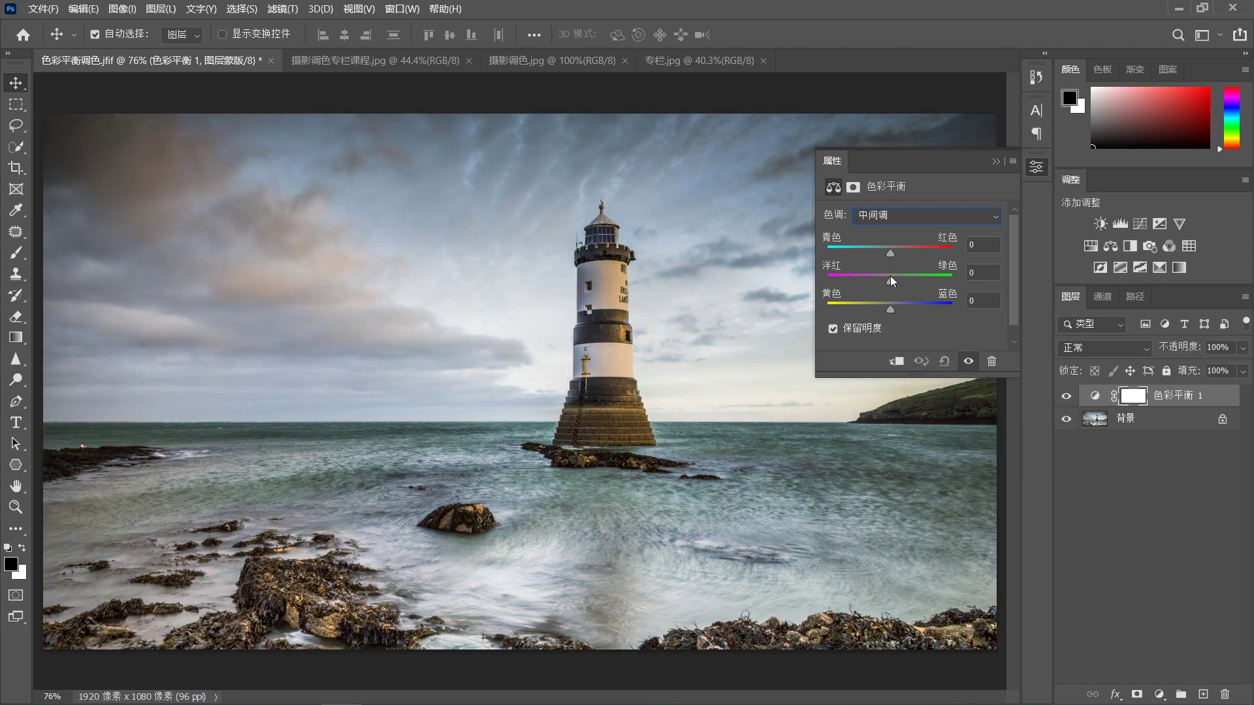
left_click_drag(890, 277, 963, 277)
left_click_drag(890, 308, 945, 310)
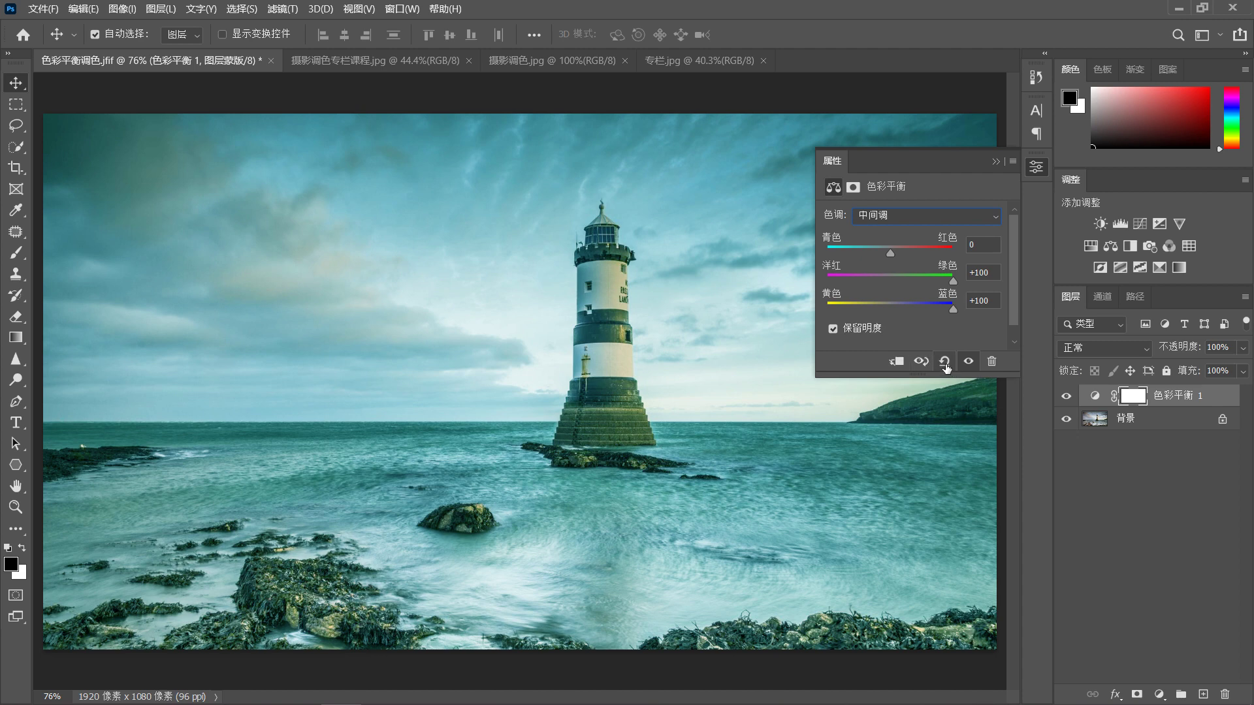
left_click(945, 364)
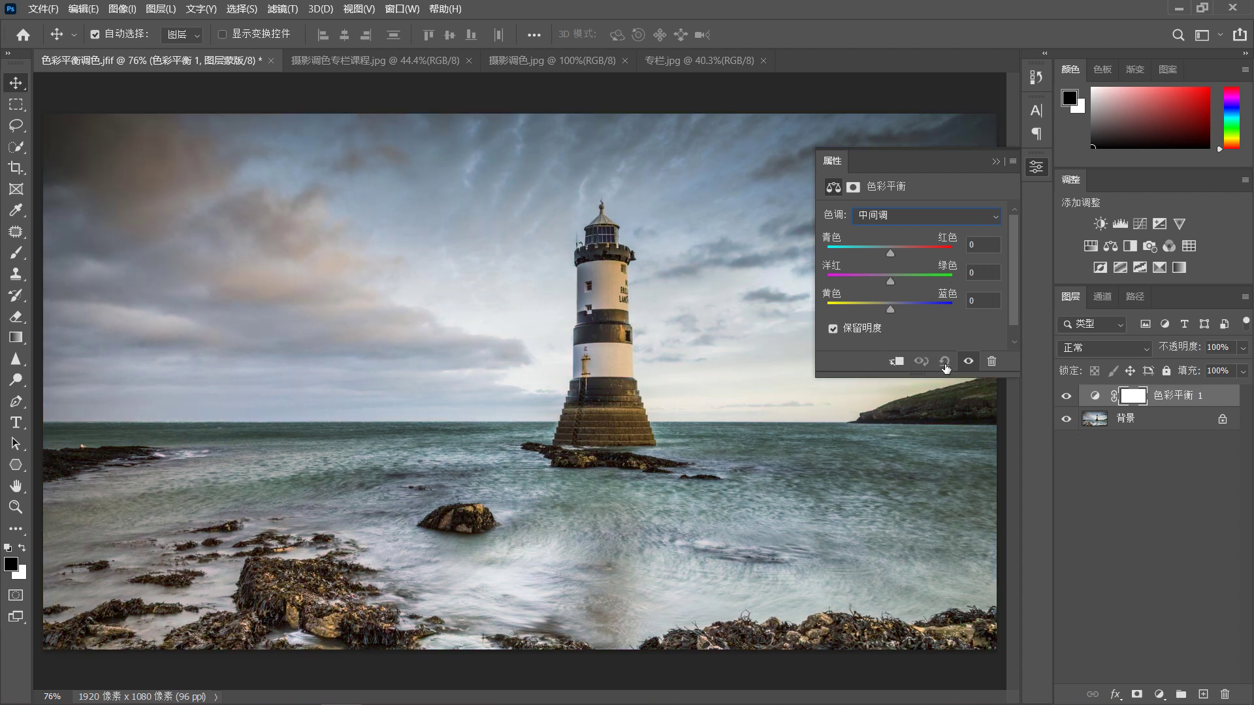
- Turn off Preserve Luminosity, set midtones Cyan-Red to -100, and stamp the visible result into a new layer
left_click(833, 329)
left_click_drag(891, 254, 822, 253)
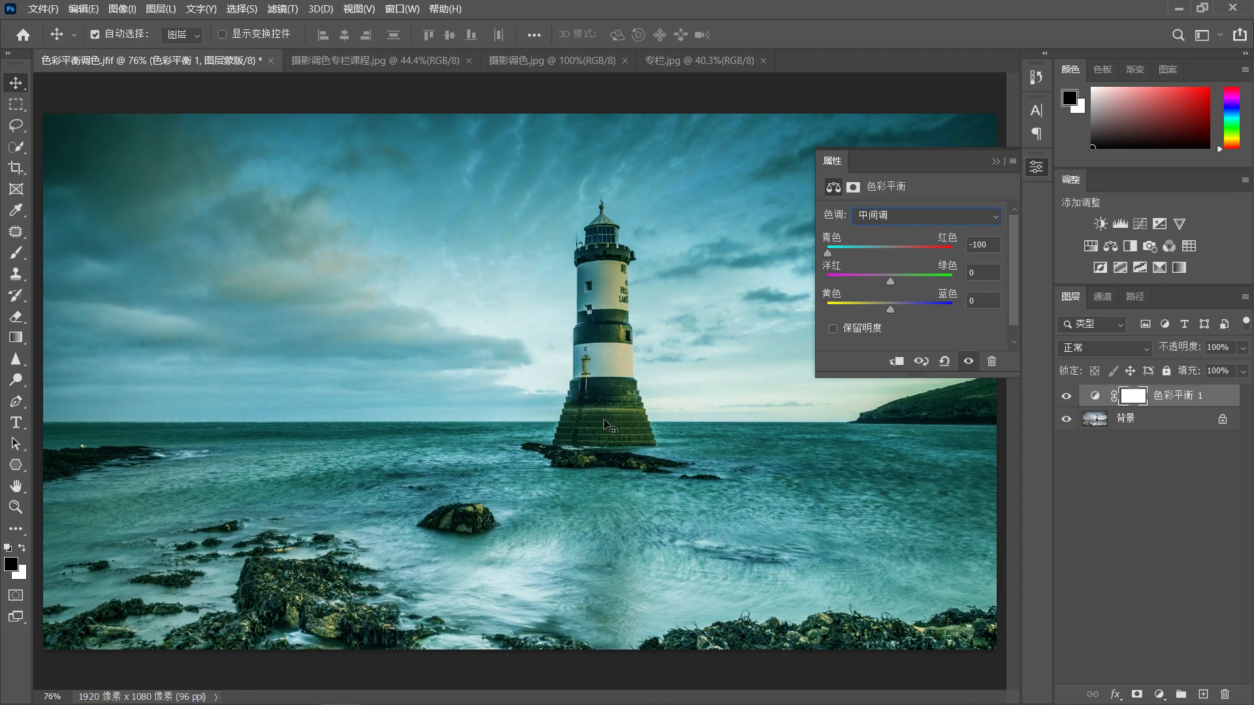
left_click(1127, 515)
left_click(1176, 396)
key("ctrl+shift+alt+e")
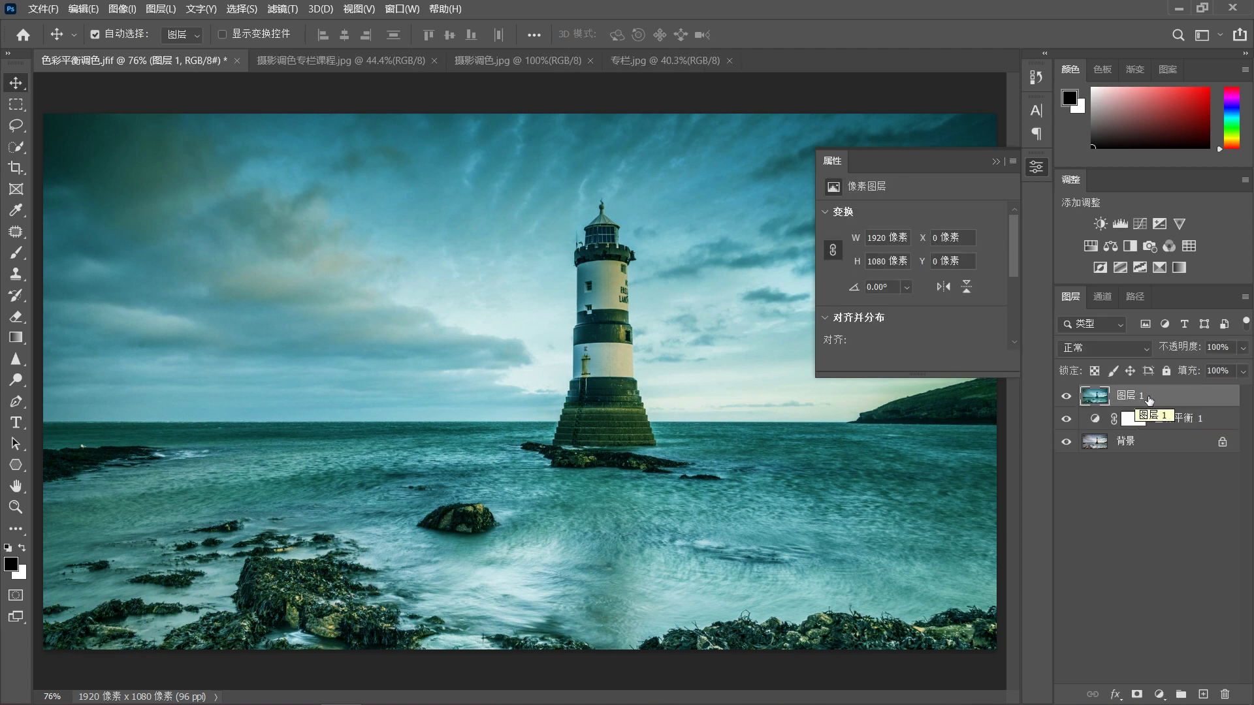
- Hide the cyan stamp, reset Color Balance, set Green +100 and Blue +100, and stamp again
left_click(1067, 397)
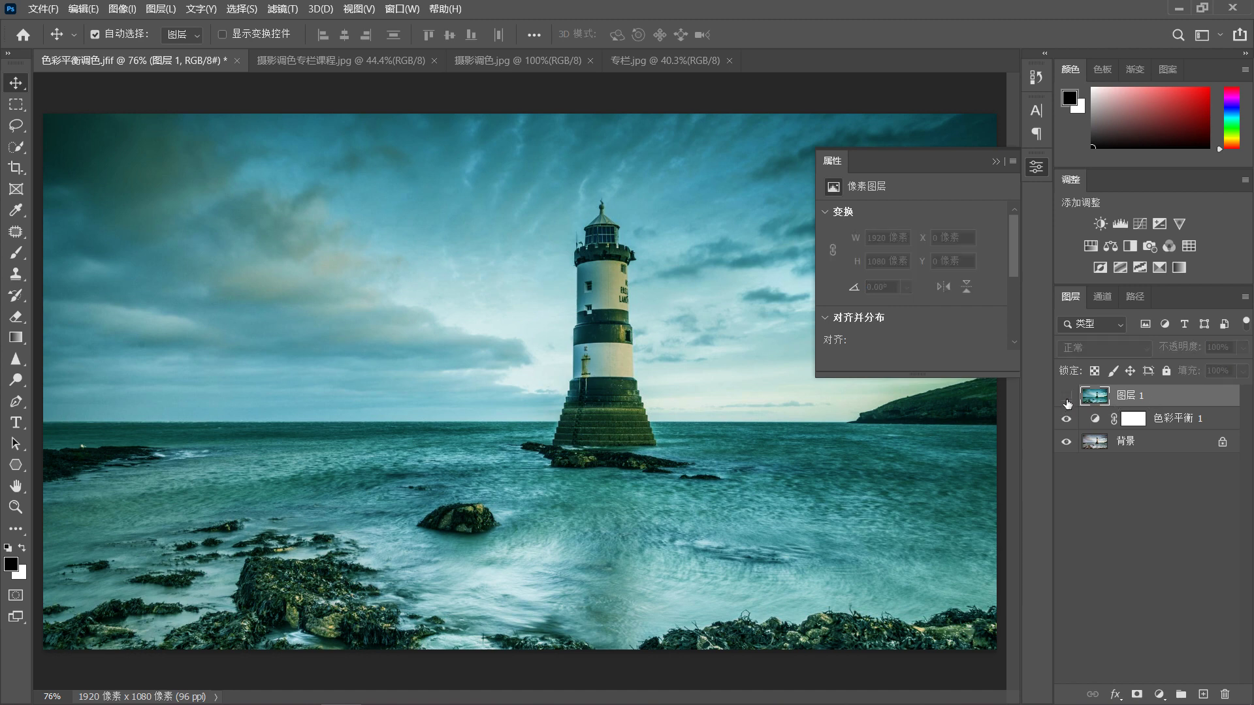
left_click(1200, 425)
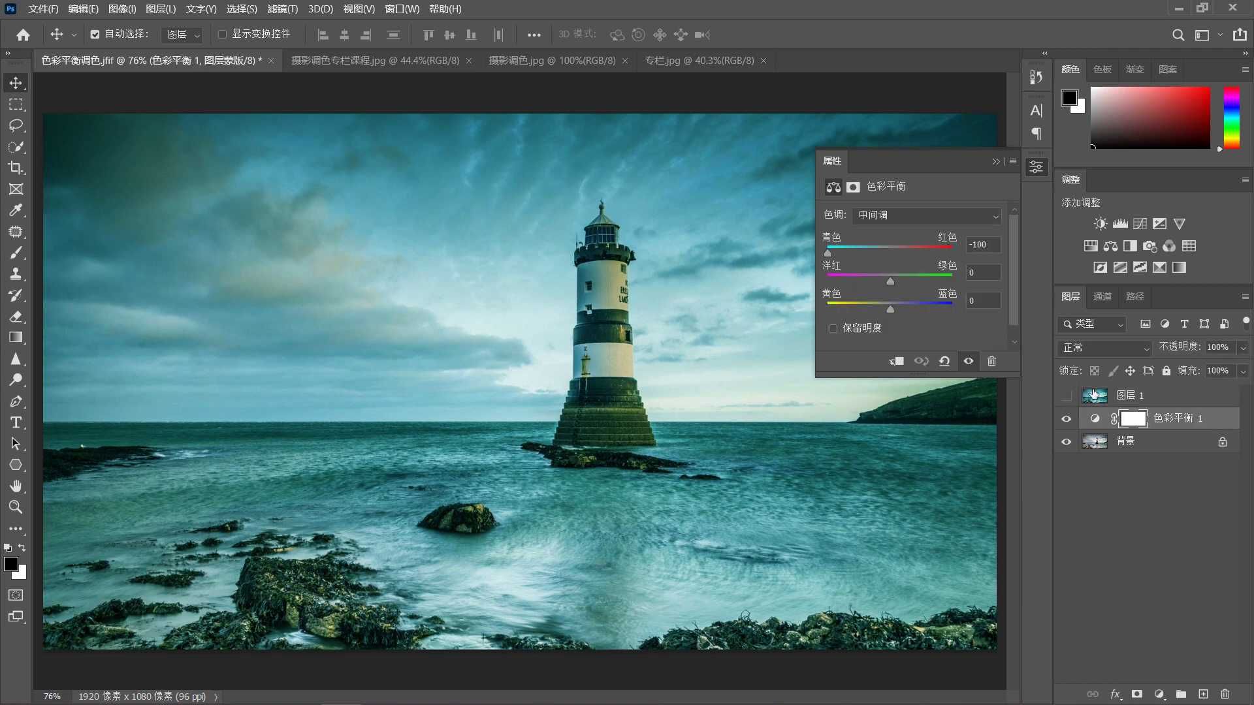
left_click(944, 361)
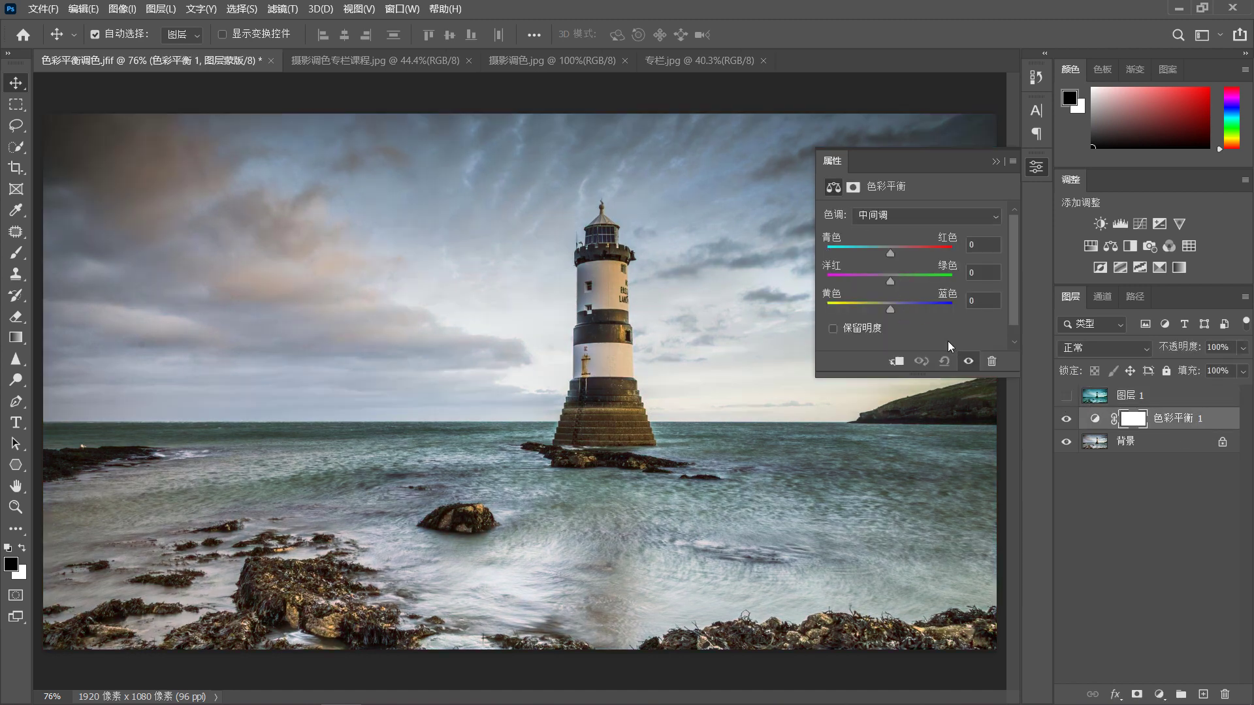
left_click_drag(891, 279, 965, 277)
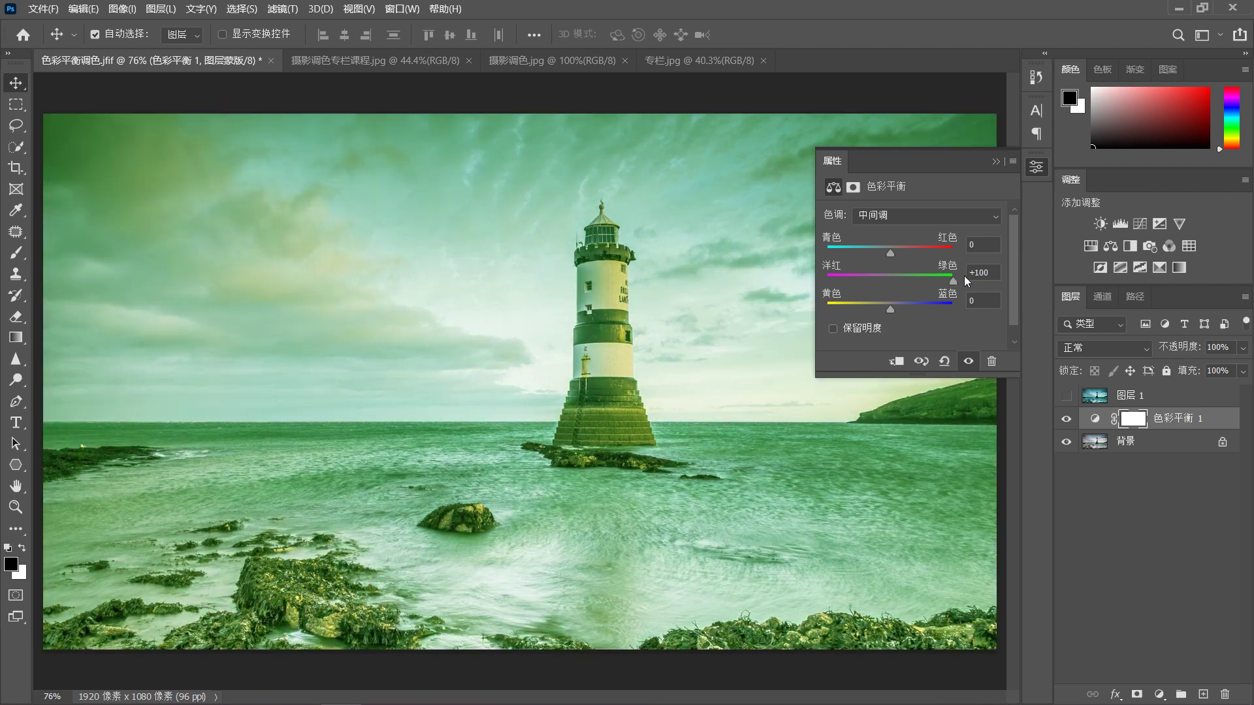
left_click_drag(892, 307, 948, 306)
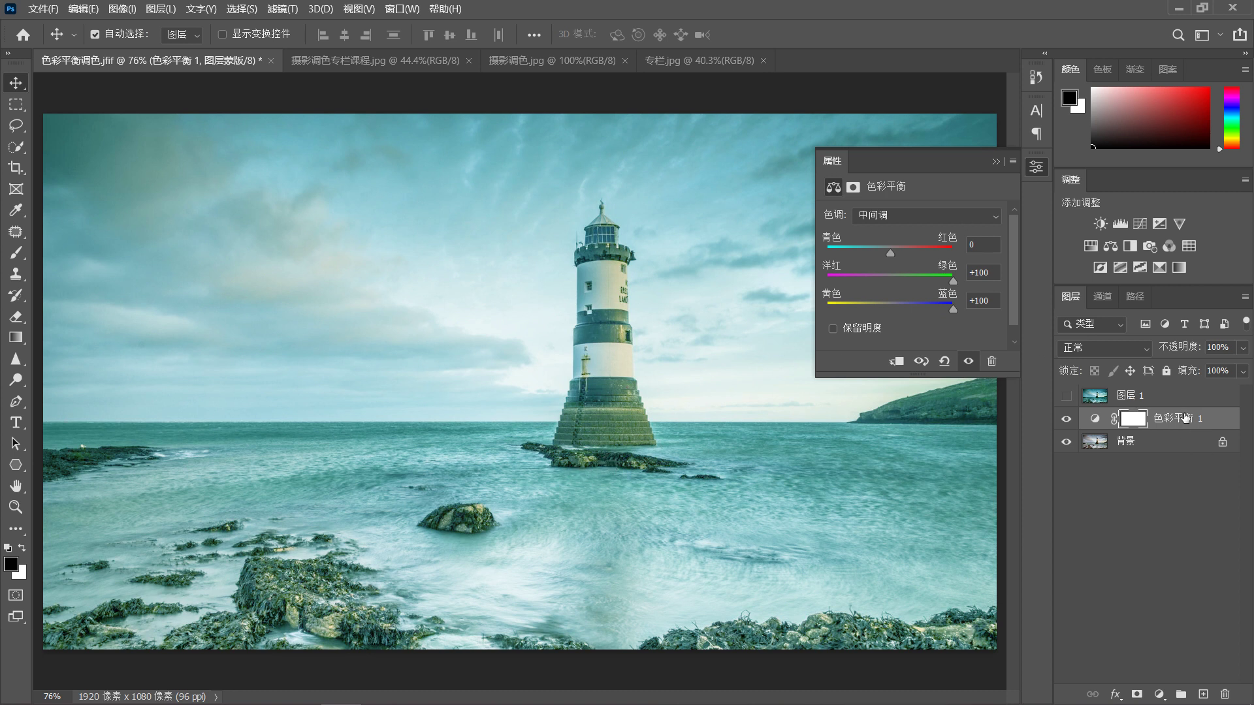
key("ctrl+shift+alt+e")
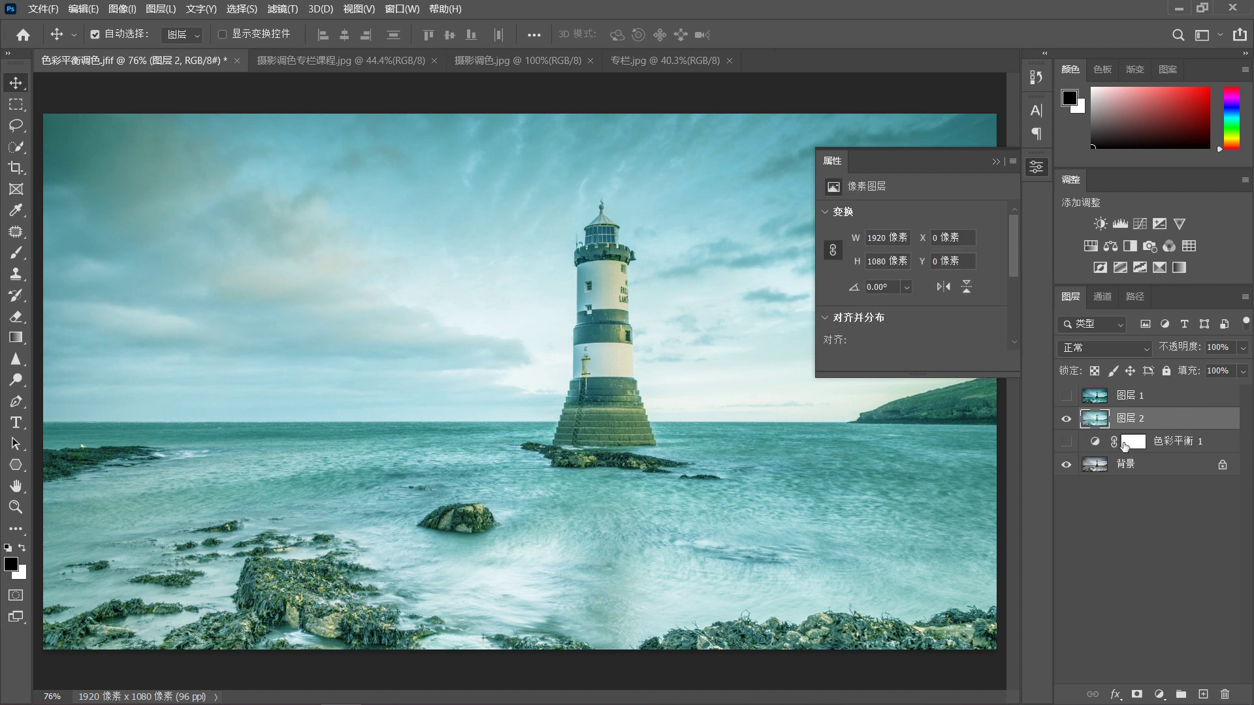
- Toggle 图层 1 and 图层 2 visibility to compare the cyan and teal versions with the original
left_click(995, 161)
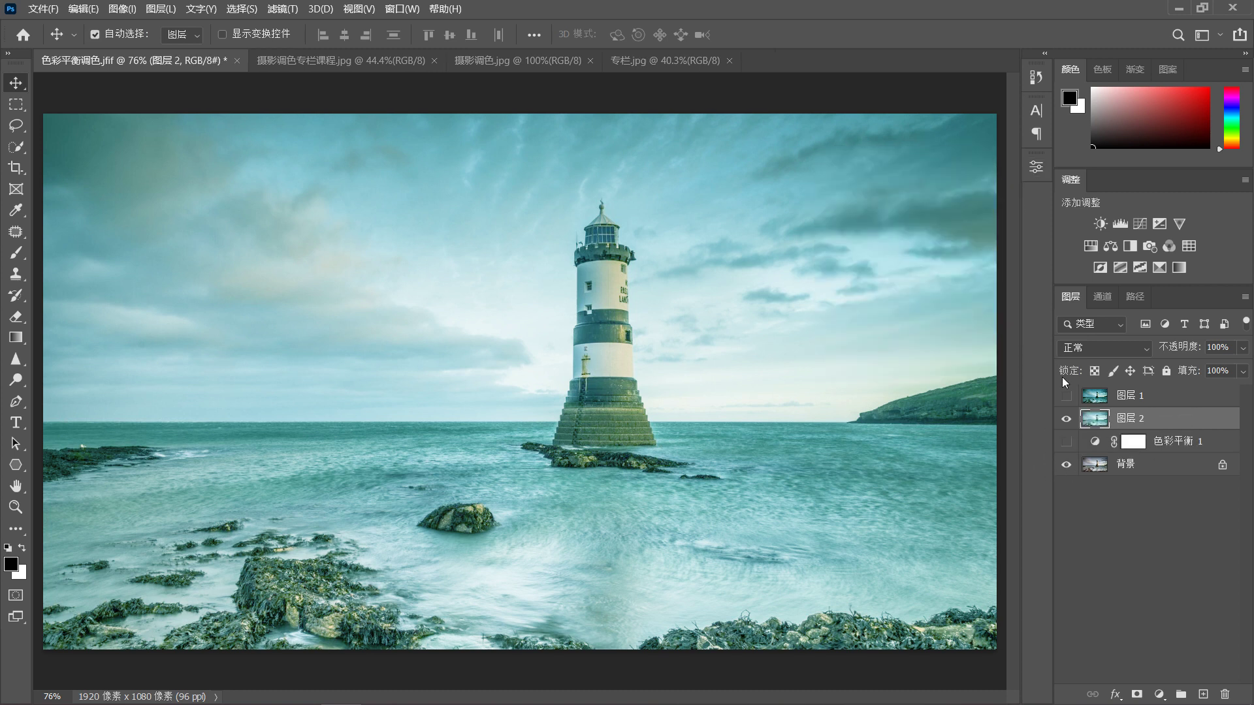
left_click(1067, 418)
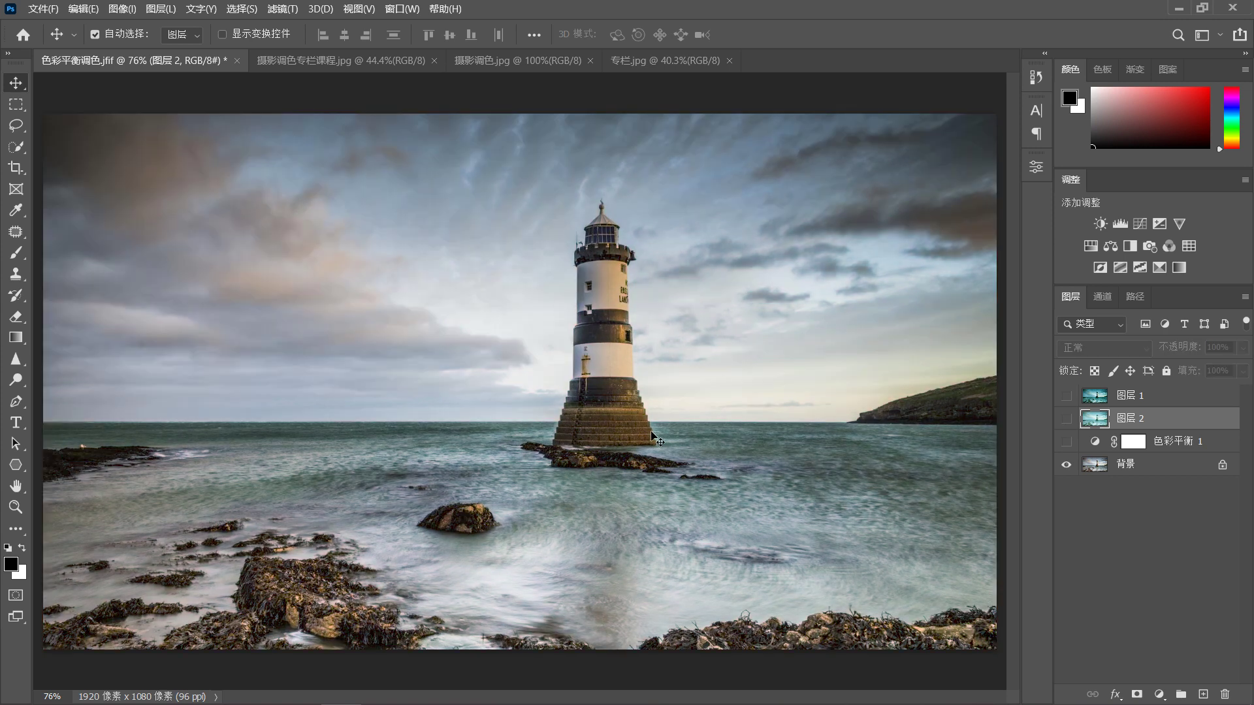
left_click(1067, 396)
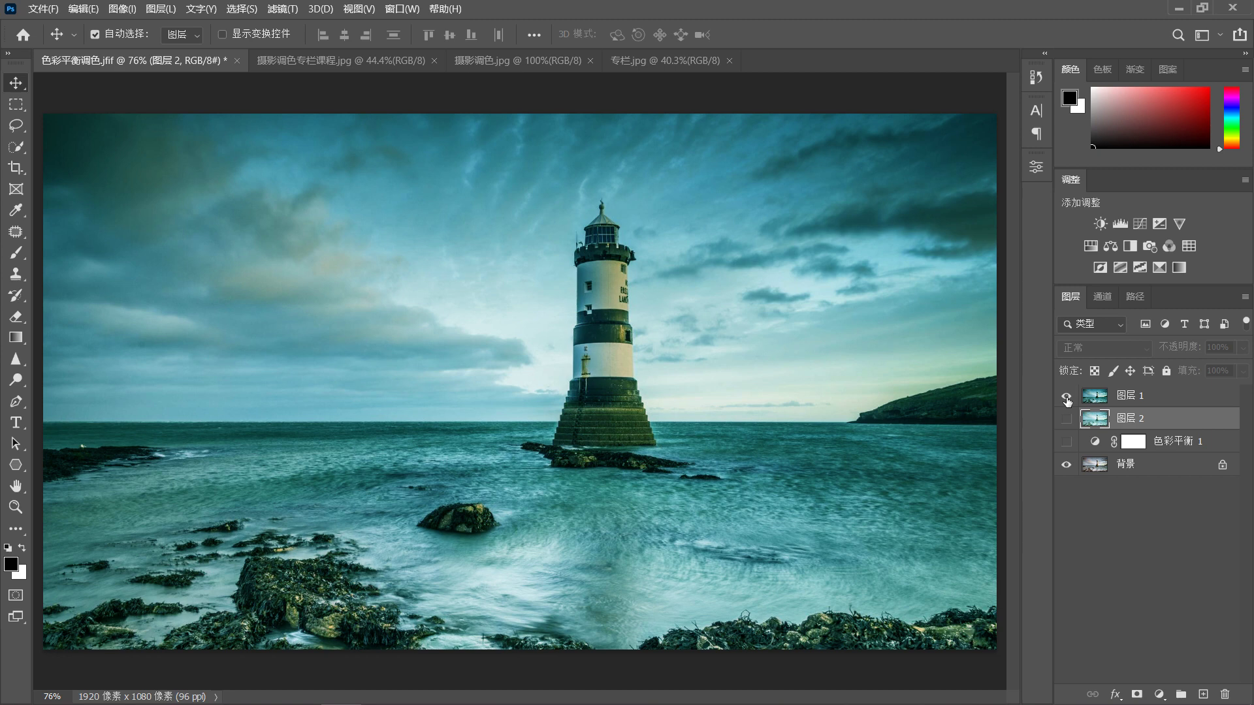
left_click(1066, 397)
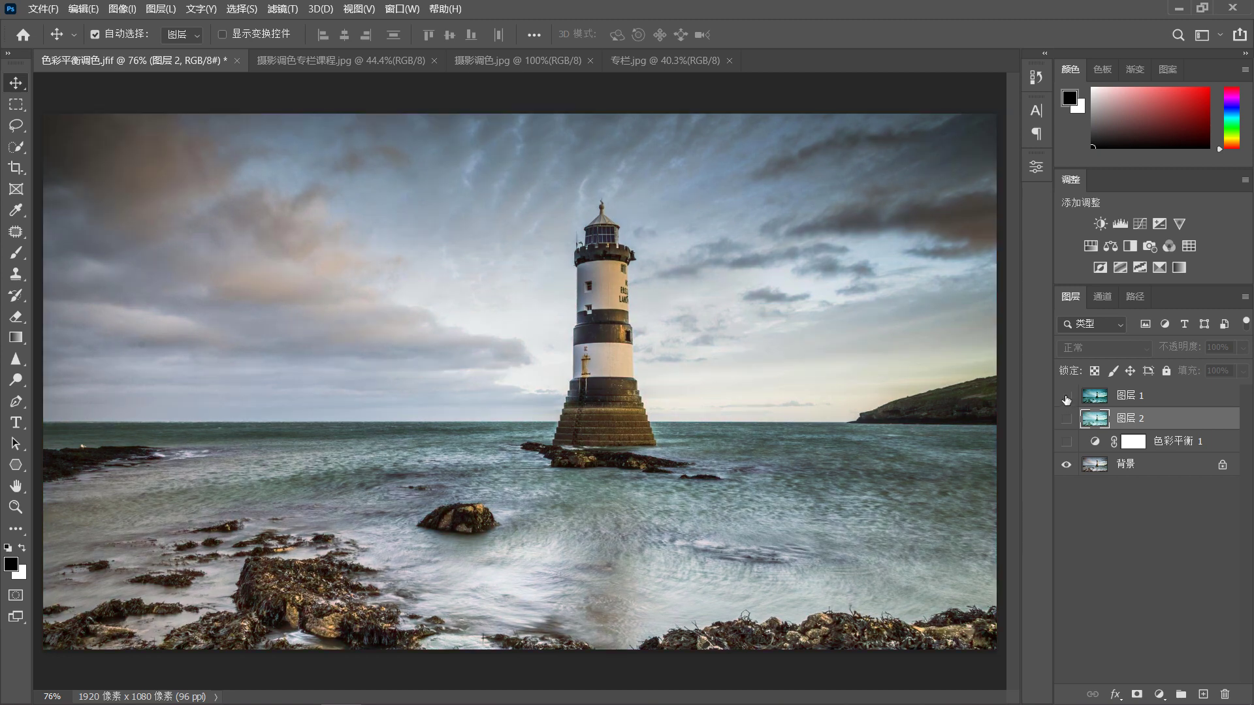
left_click(1067, 397)
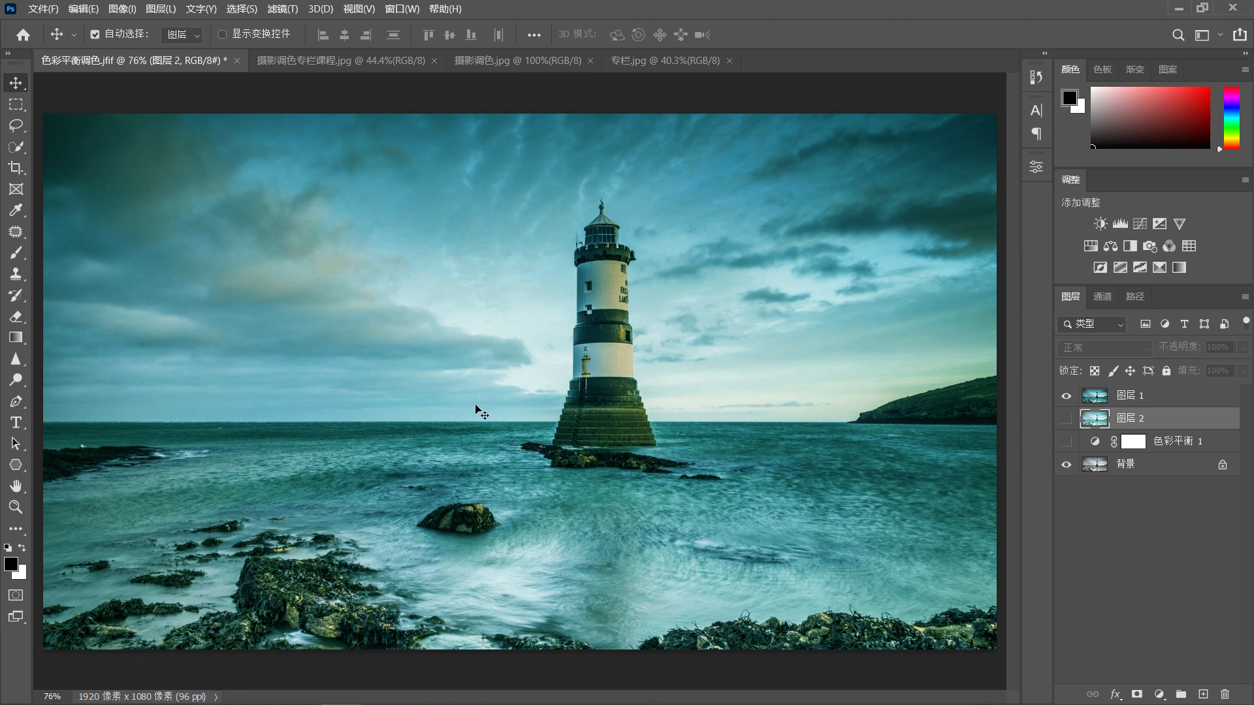
- Hide both merged layers and select the 色彩平衡 1 adjustment layer
left_click(1071, 396)
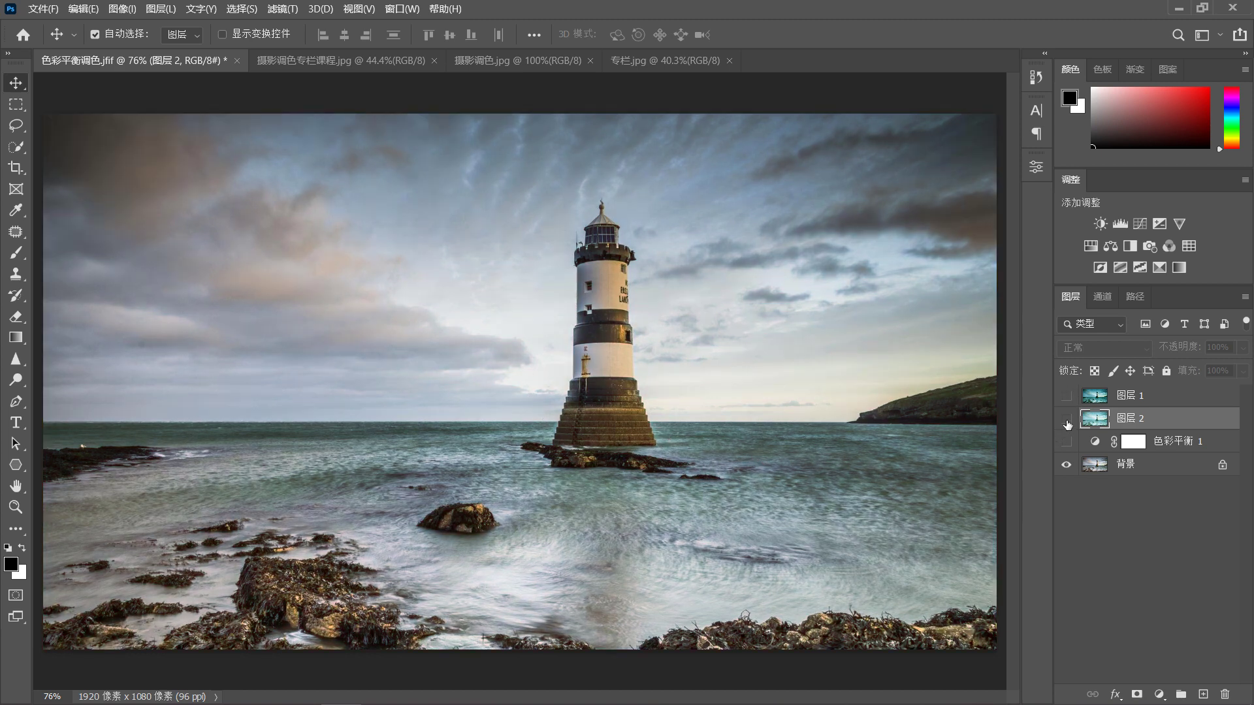
left_click(1067, 419)
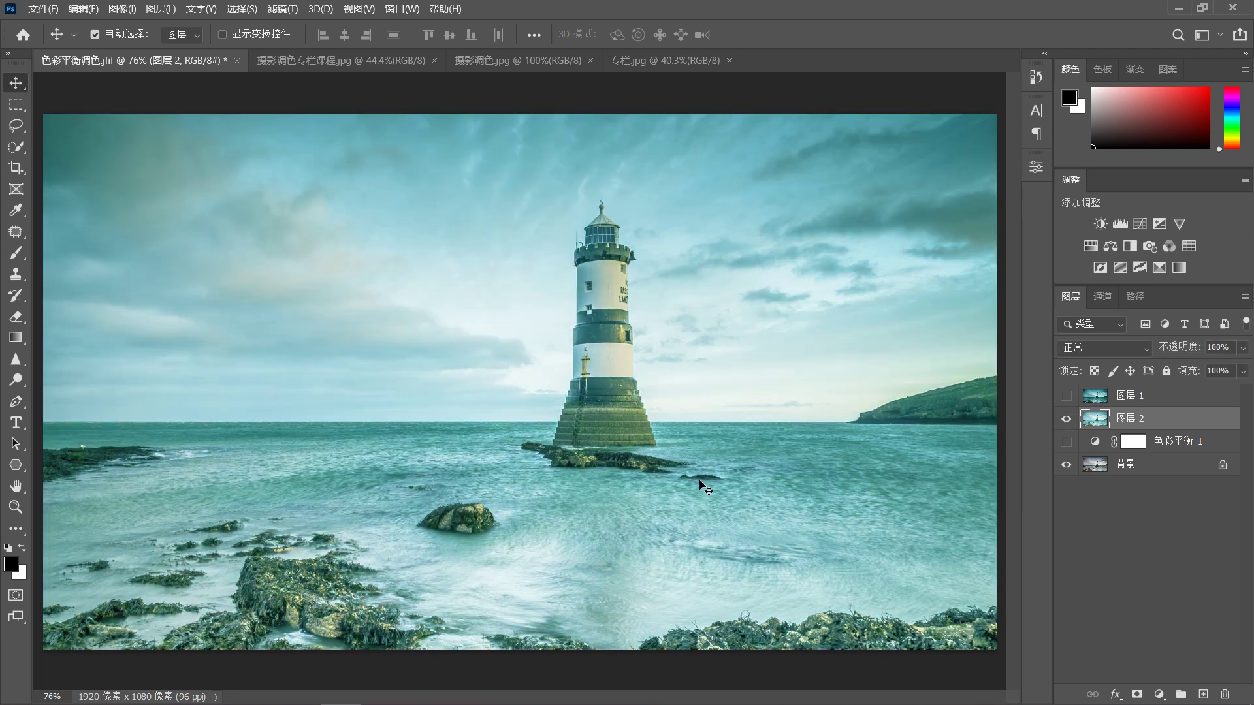
left_click(1067, 419)
left_click(1156, 448)
- Show 色彩平衡 1, briefly try Cyan-Red +100, then reset all Color Balance values to 0
left_click(1066, 443)
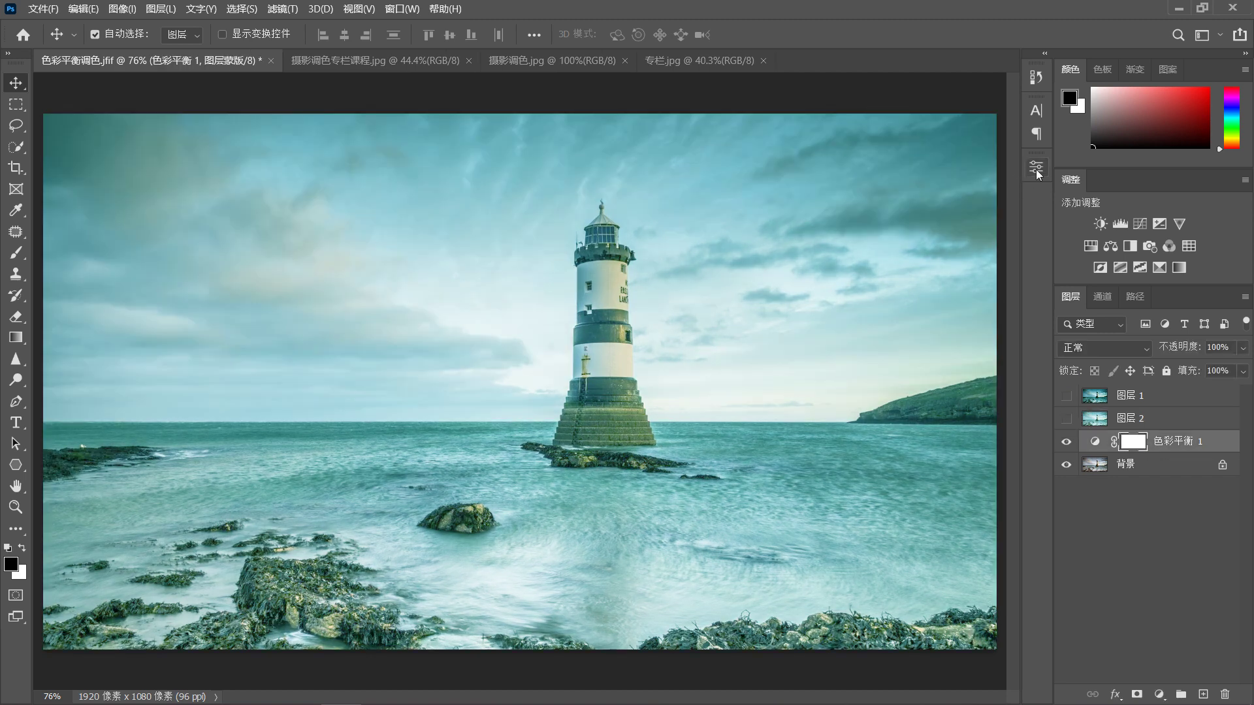
left_click(1037, 167)
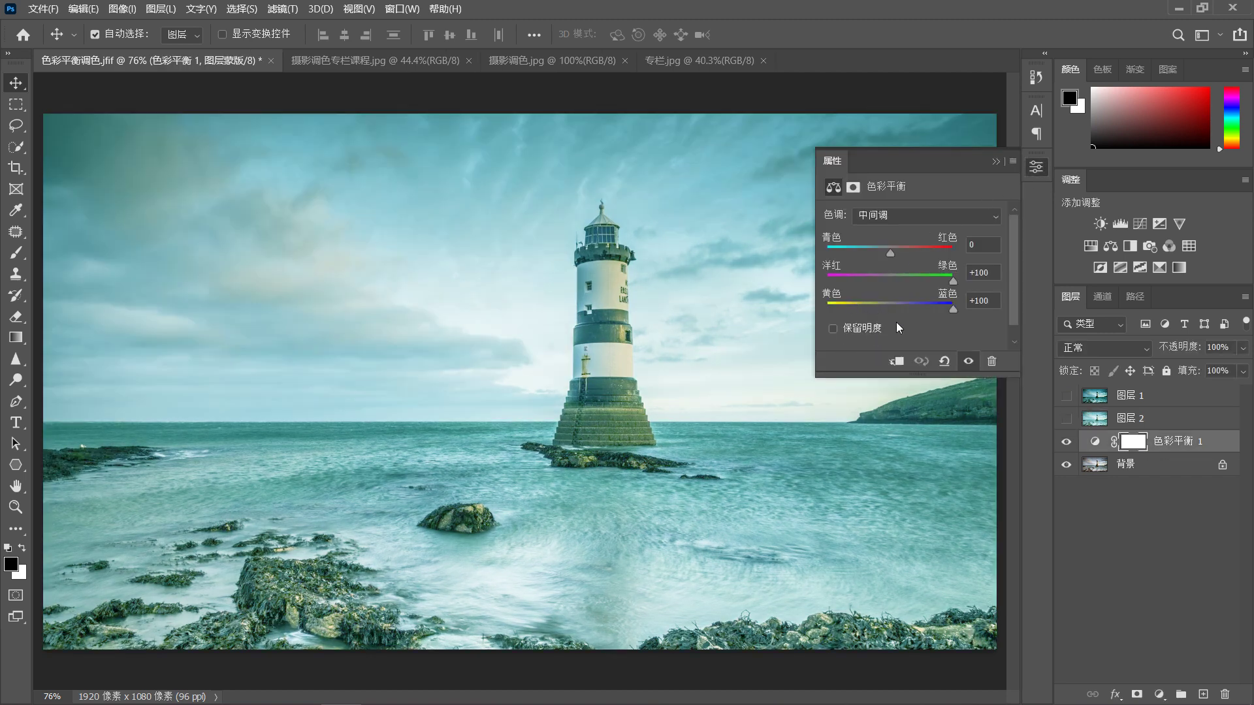
left_click(944, 363)
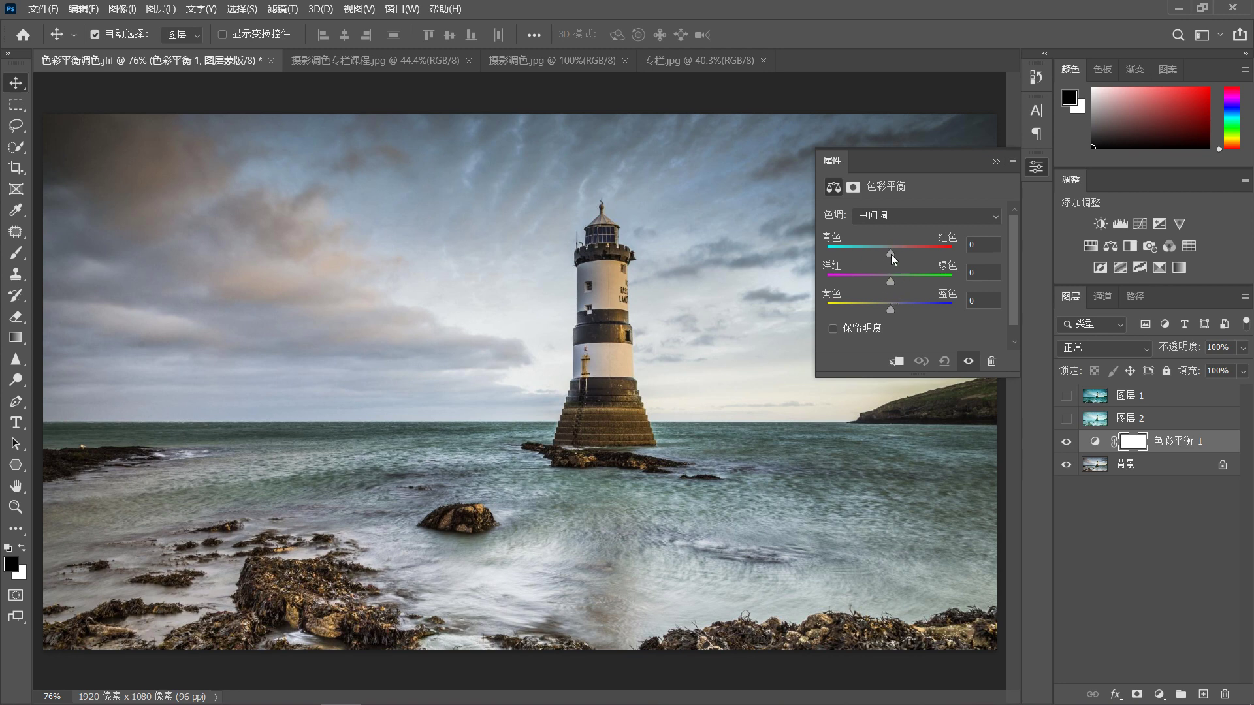
mouse_move(891, 252)
left_mouse_down()
mouse_move(805, 249)
mouse_move(955, 249)
left_mouse_up()
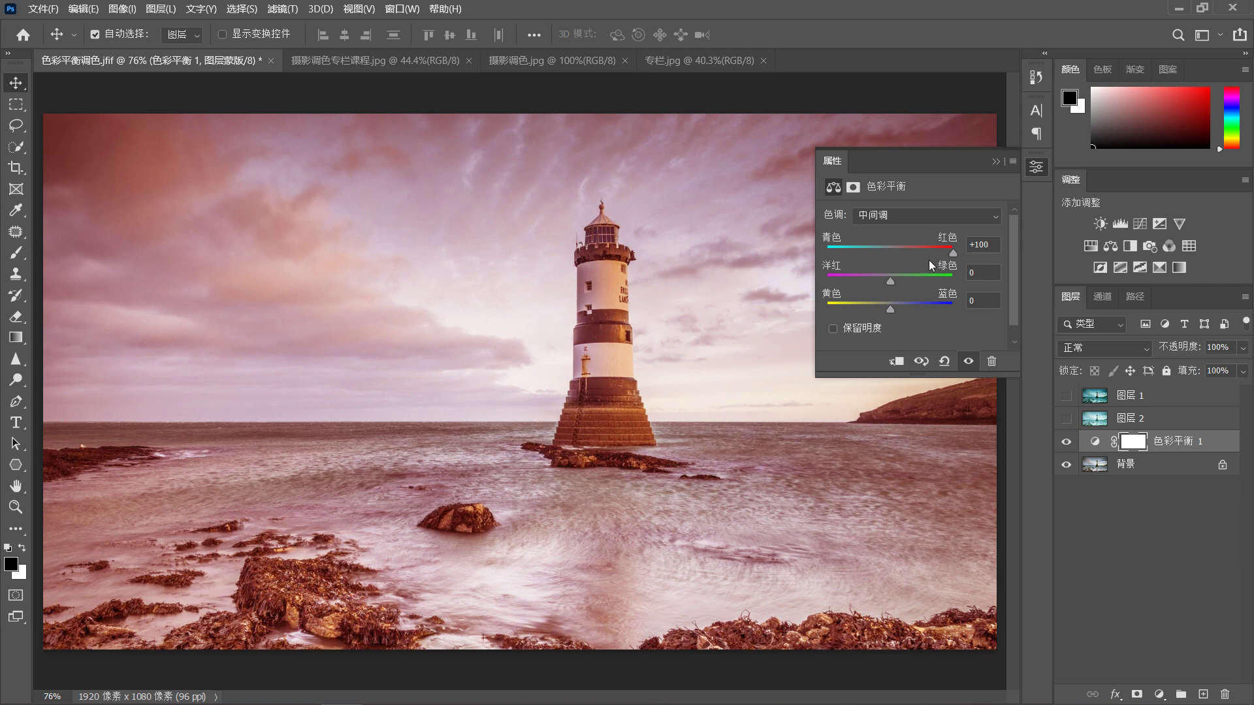
left_click(944, 363)
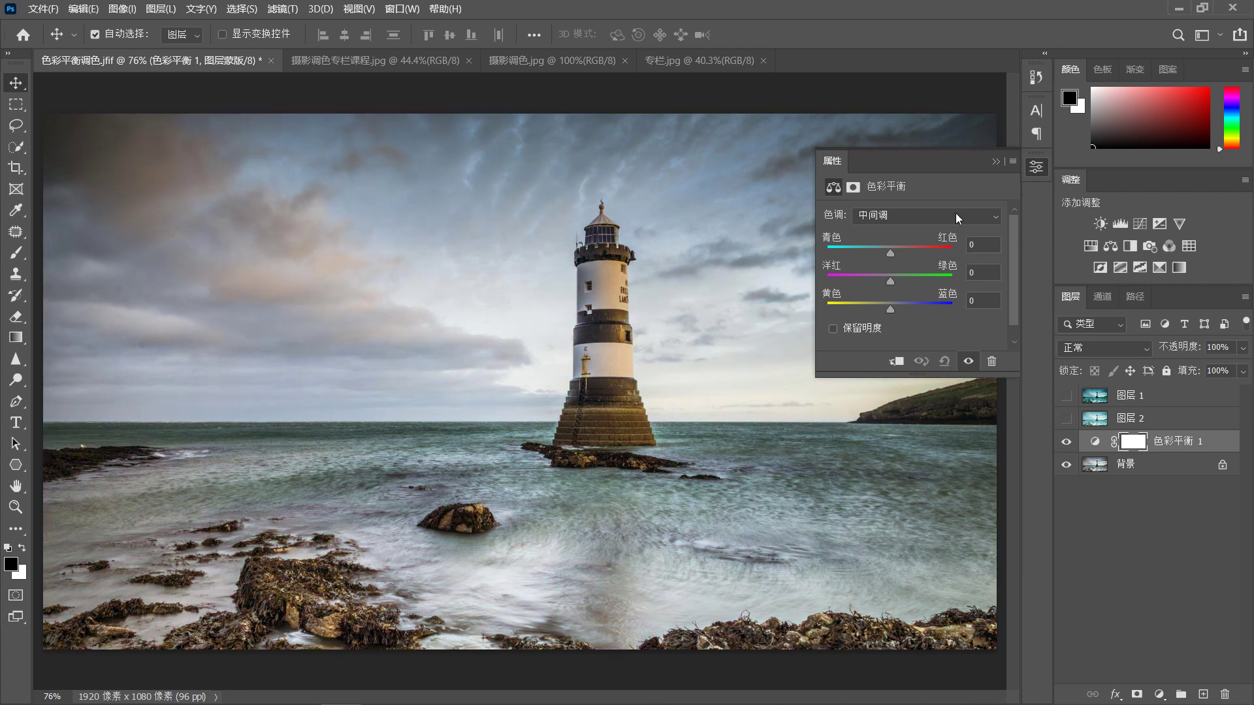
left_click(998, 162)
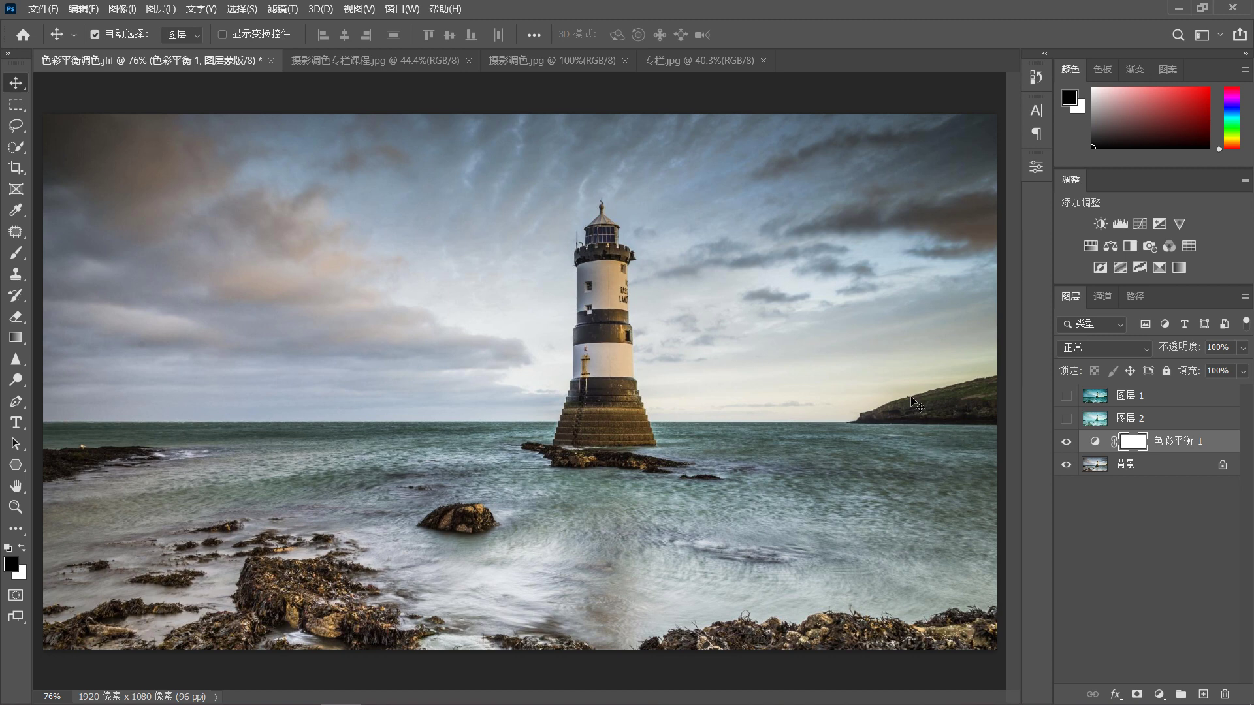
- Tint the highlights with Cyan-Red +84 and Yellow-Blue +19, keeping Magenta-Green at 0
left_click(1037, 168)
left_click(895, 216)
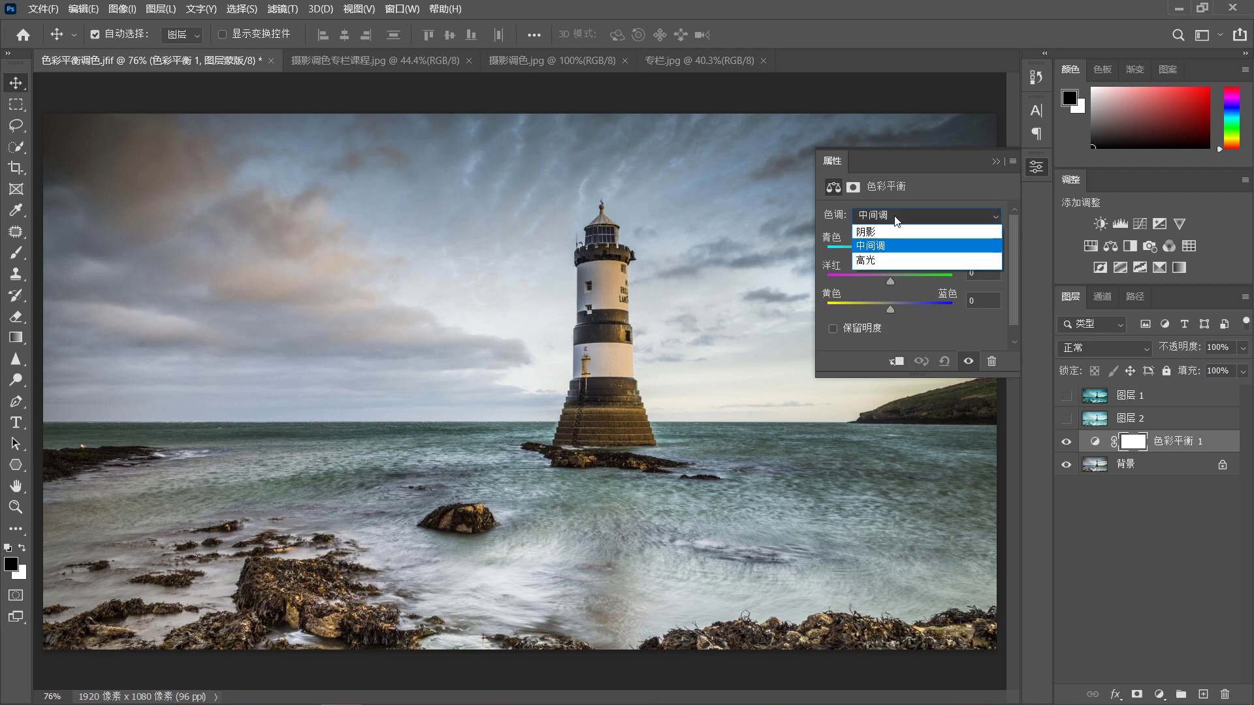
left_click(887, 260)
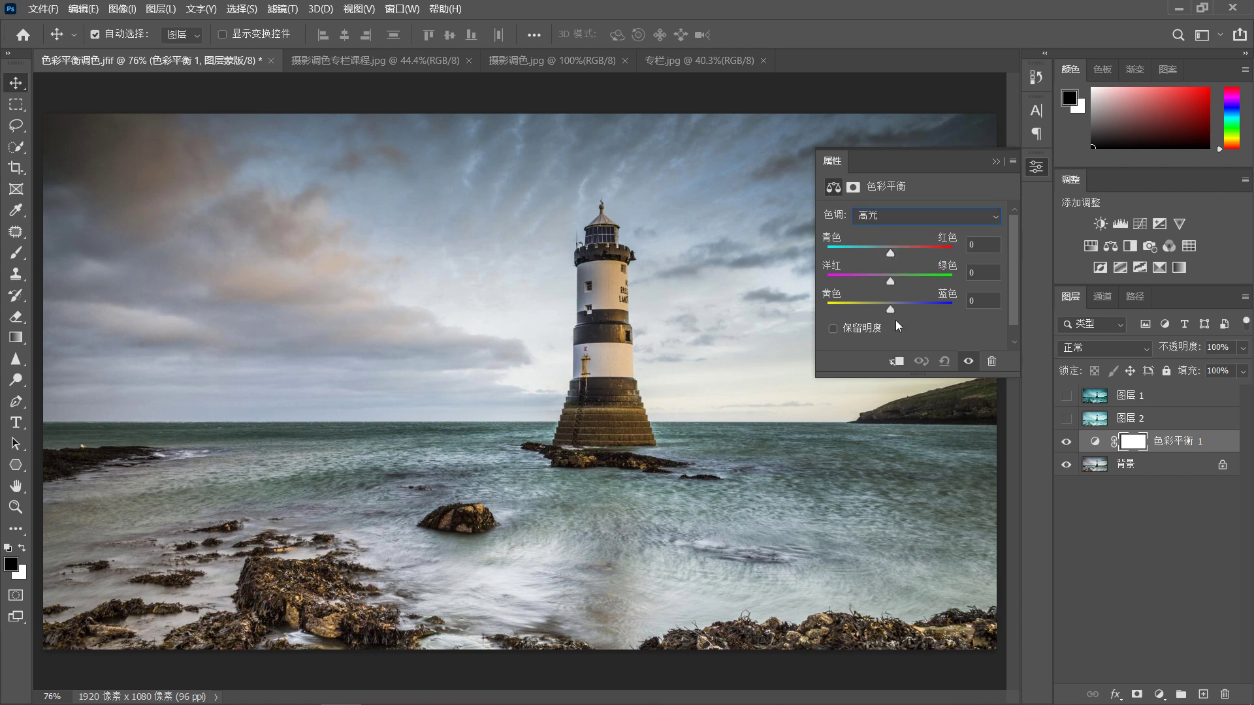
left_click_drag(889, 280, 847, 274)
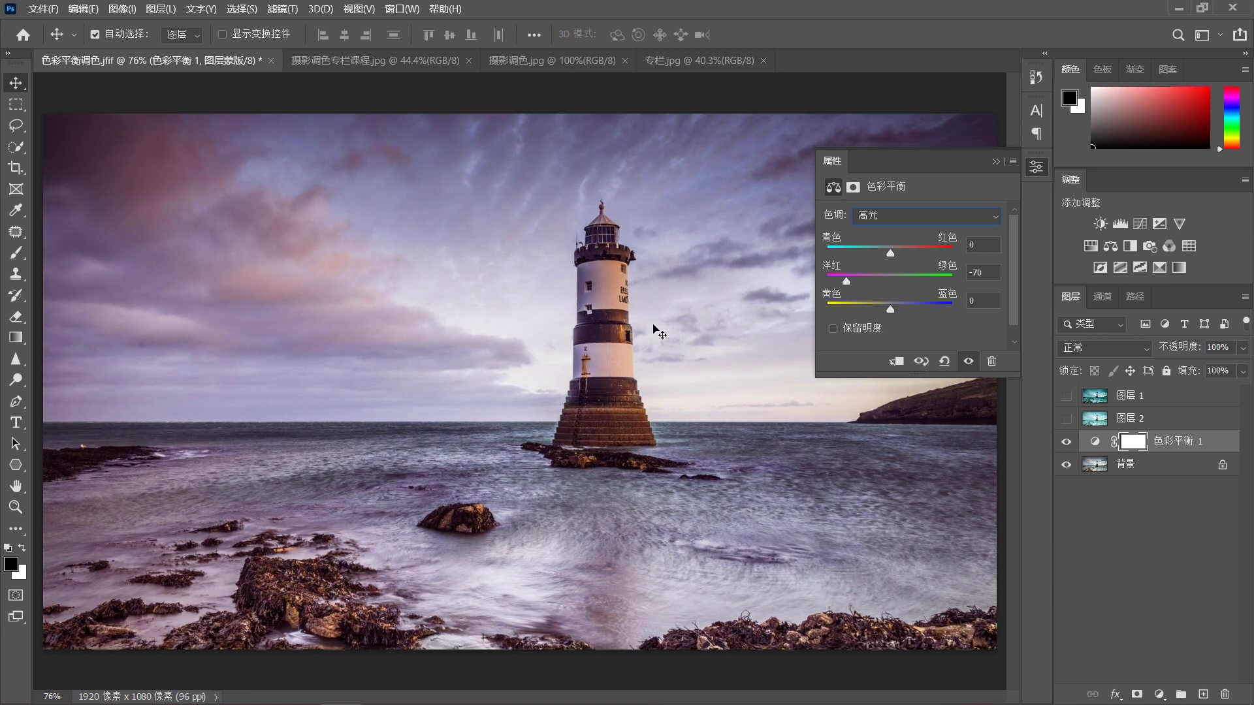
double_click(976, 273)
type("0")
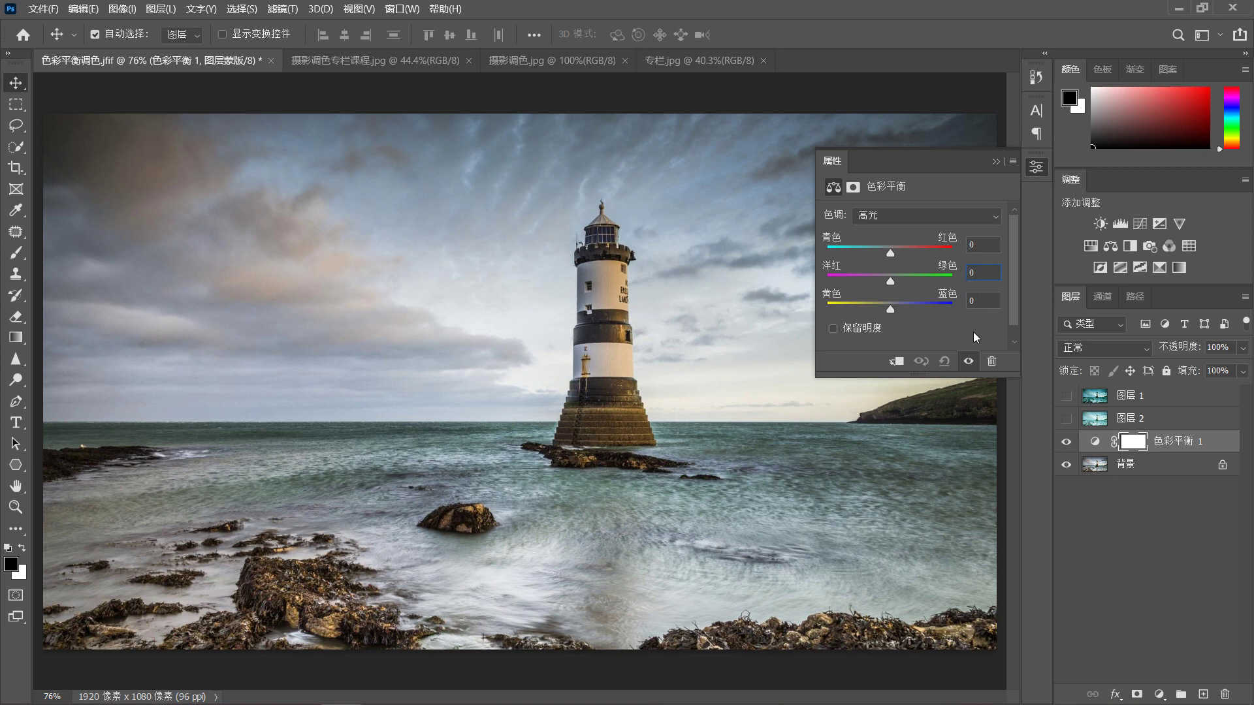
left_click_drag(890, 253, 938, 253)
left_click_drag(891, 308, 897, 308)
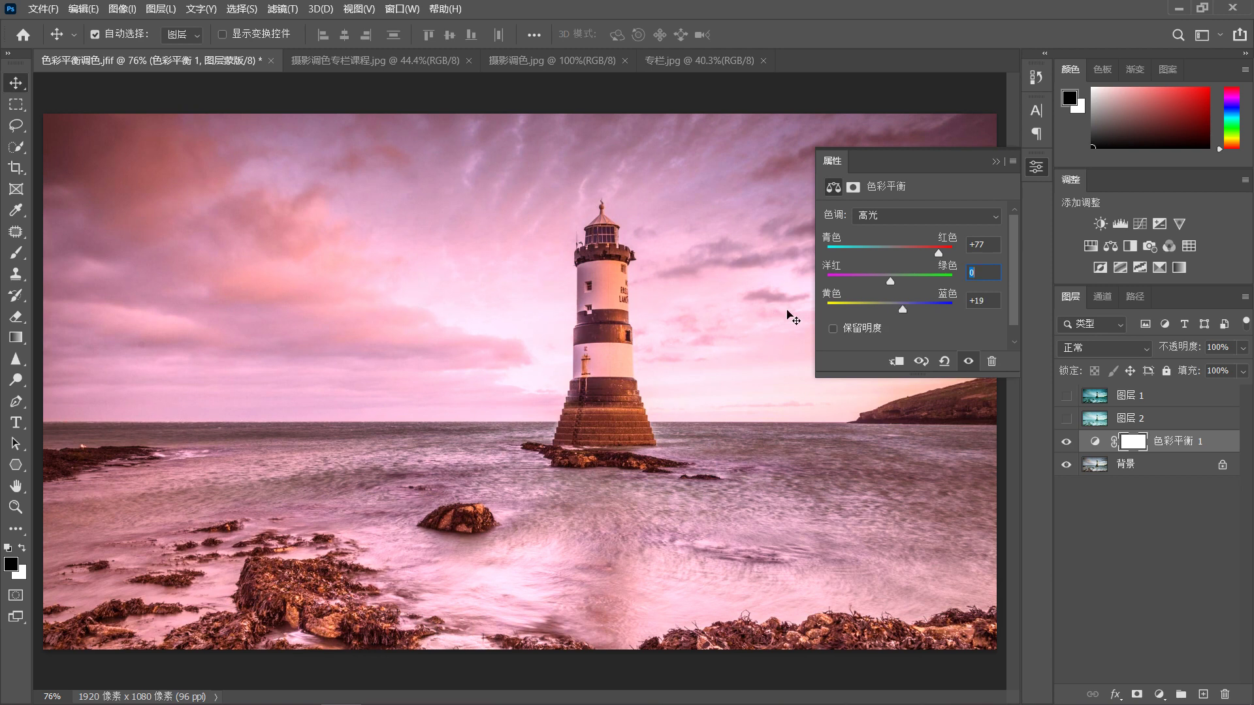
left_click_drag(939, 254, 945, 255)
- Shift the shadows toward cyan with Cyan-Red at -53
left_click(901, 217)
left_click(886, 232)
left_click_drag(891, 257, 856, 253)
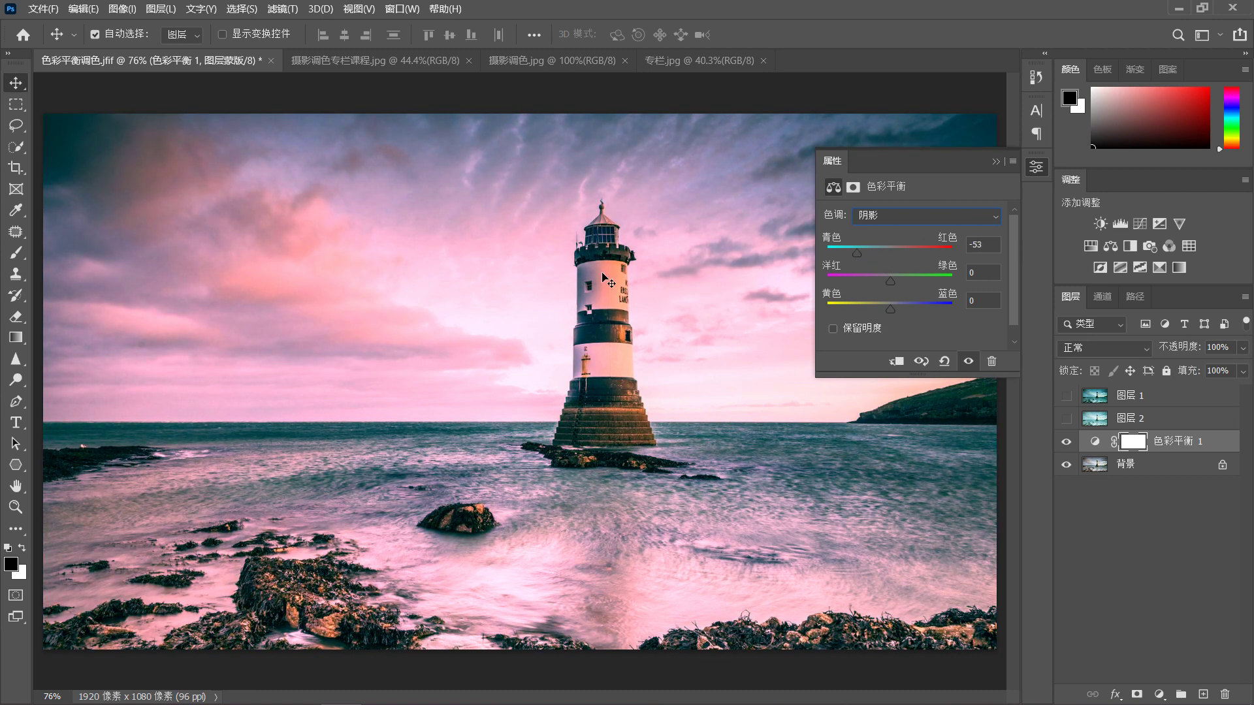
left_click(998, 161)
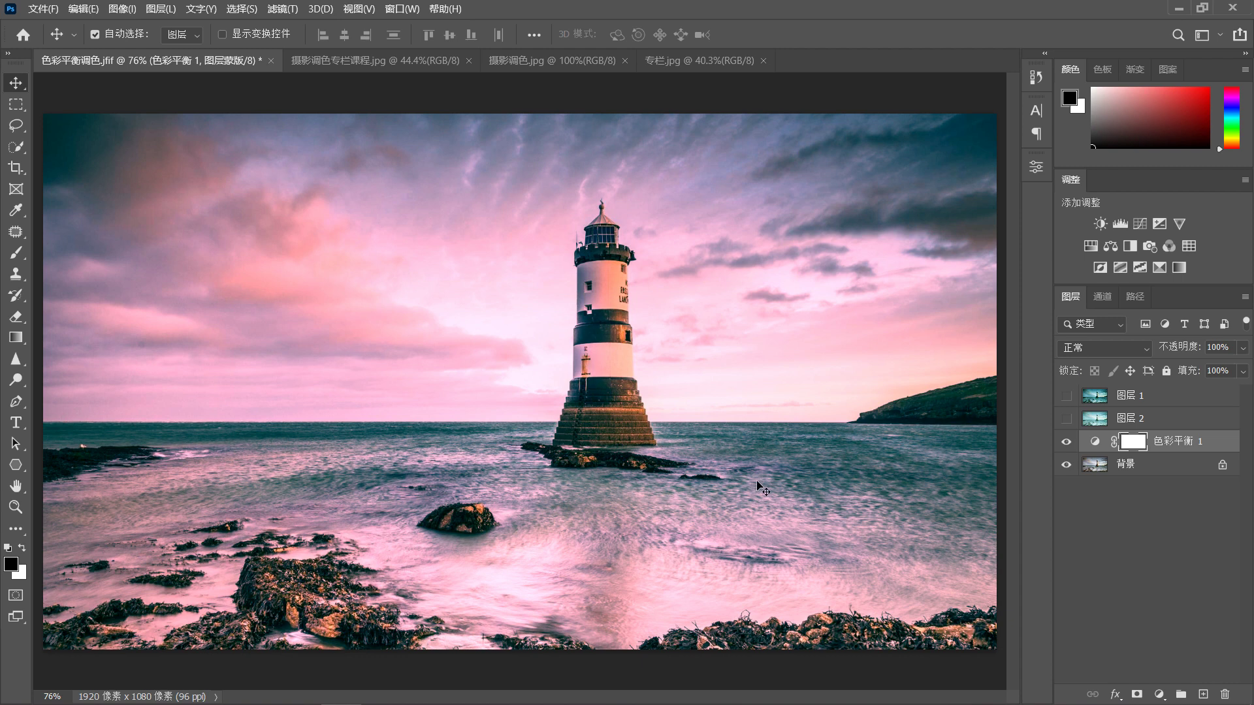
key("F12")
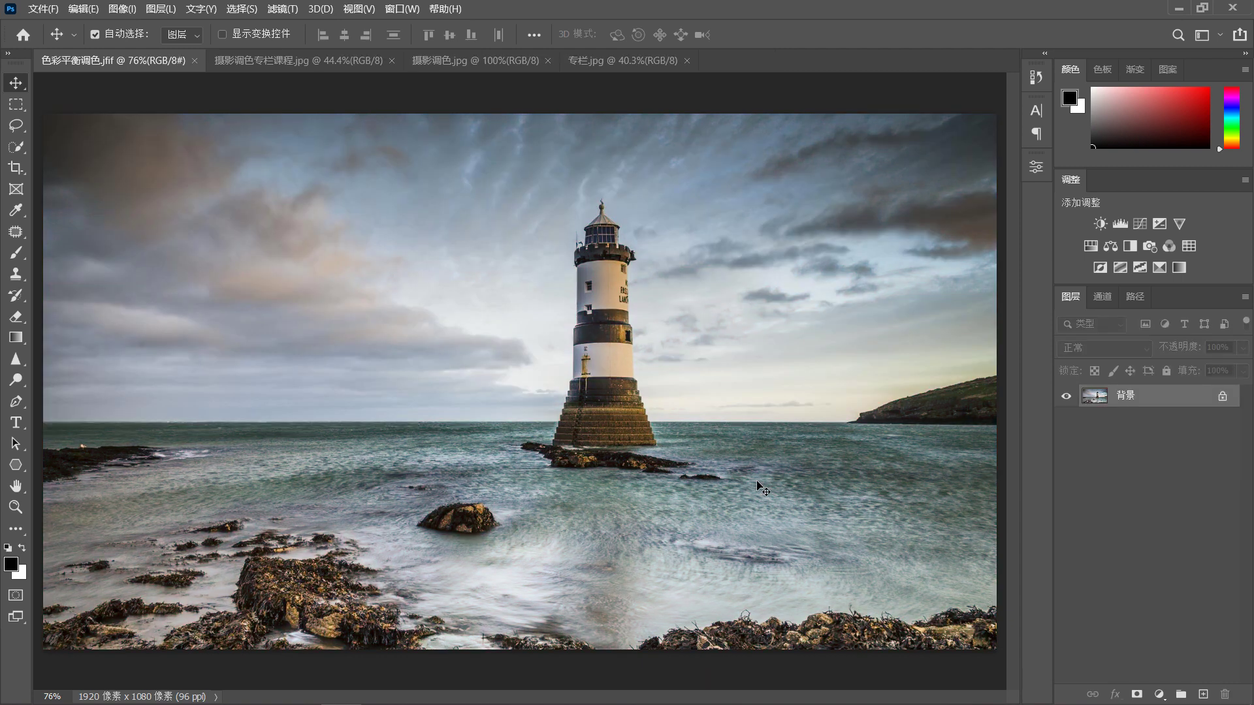
key("ctrl+z")
key("ctrl+shift+z")
key("ctrl+z")
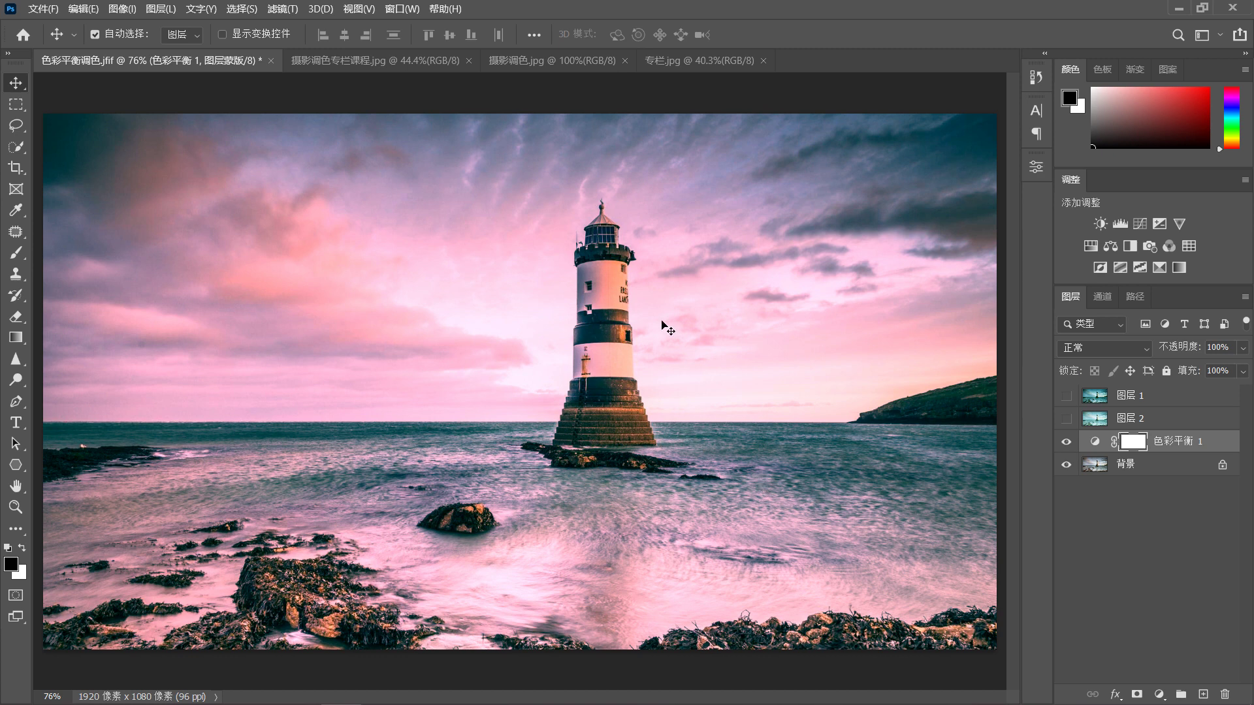